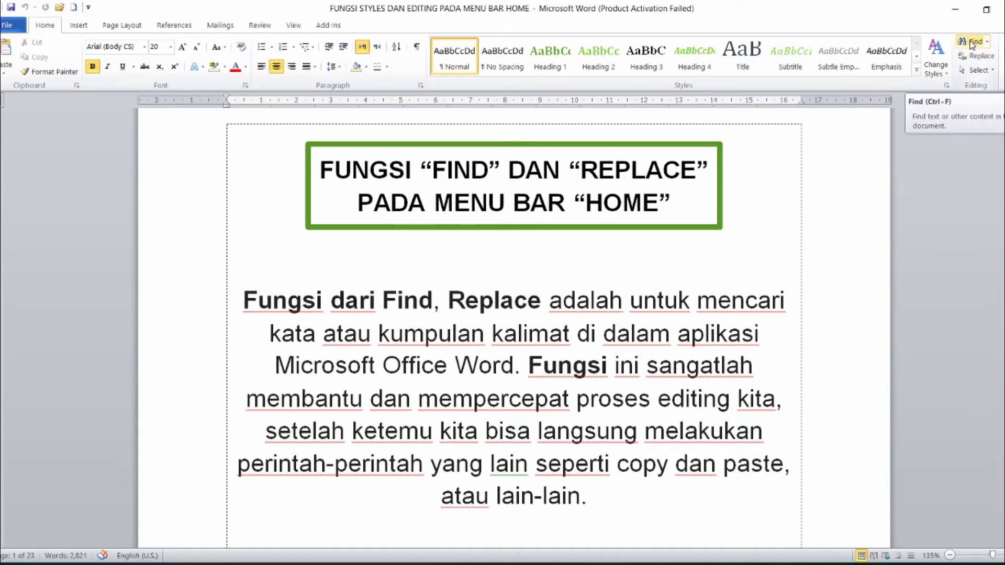
- Search the document for 'ATAU' in the Navigation pane, highlighting every occurrence
click(972, 44)
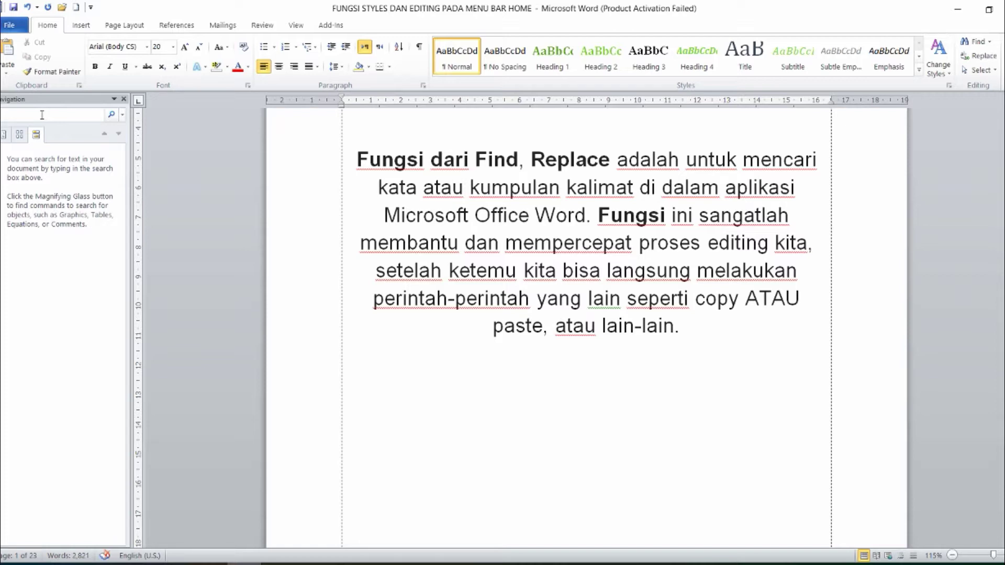
text(TA)
text(TAU)
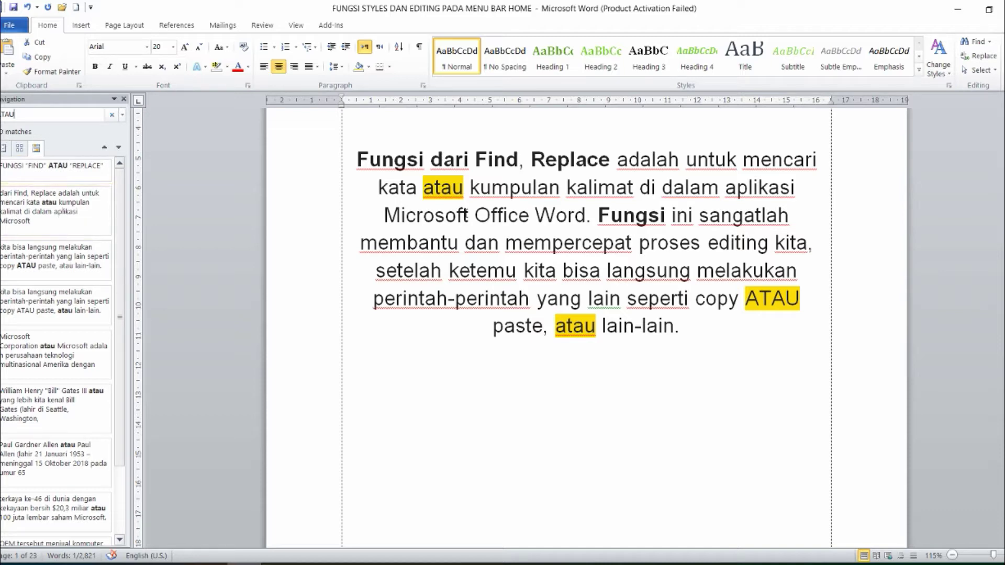
scroll(544, 300, down, 5)
scroll(537, 291, down, 4)
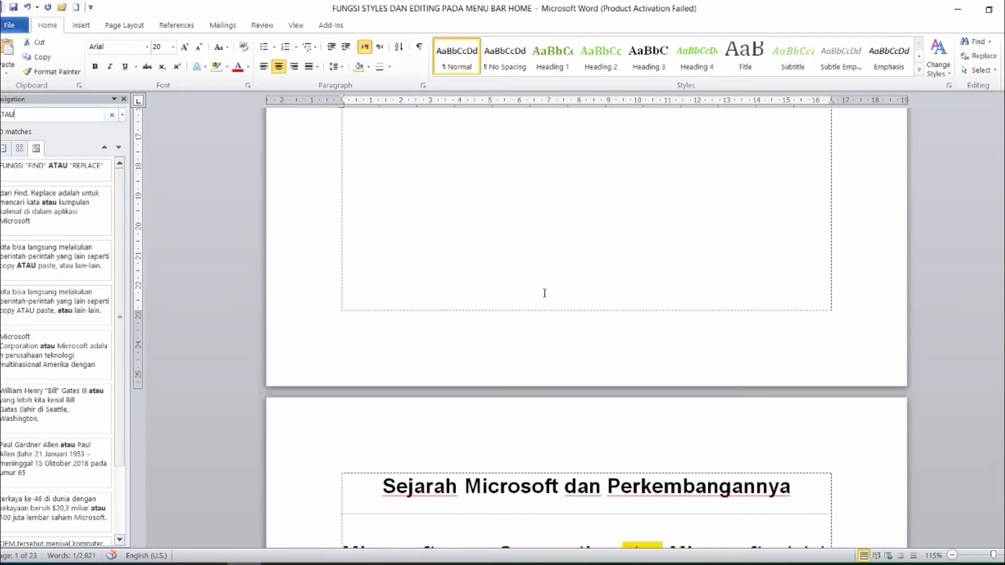
scroll(565, 295, down, 2)
scroll(586, 324, down, 10)
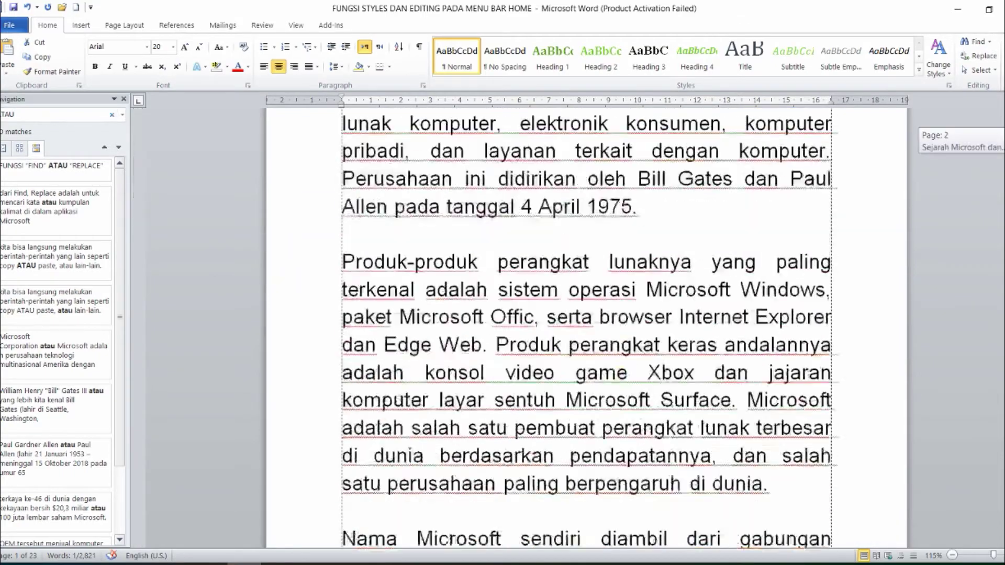
scroll(586, 325, down, 10)
scroll(586, 324, down, 10)
scroll(586, 325, down, 10)
drag(1001, 314, 1002, 125)
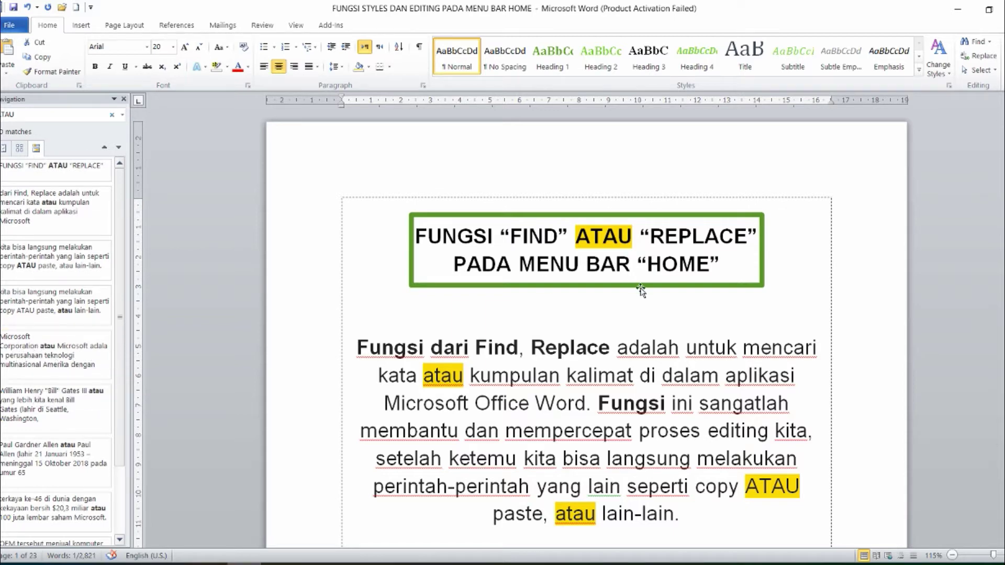
- Open the Find and Replace dialog with 'ATAU' as the search text and move it aside
click(794, 232)
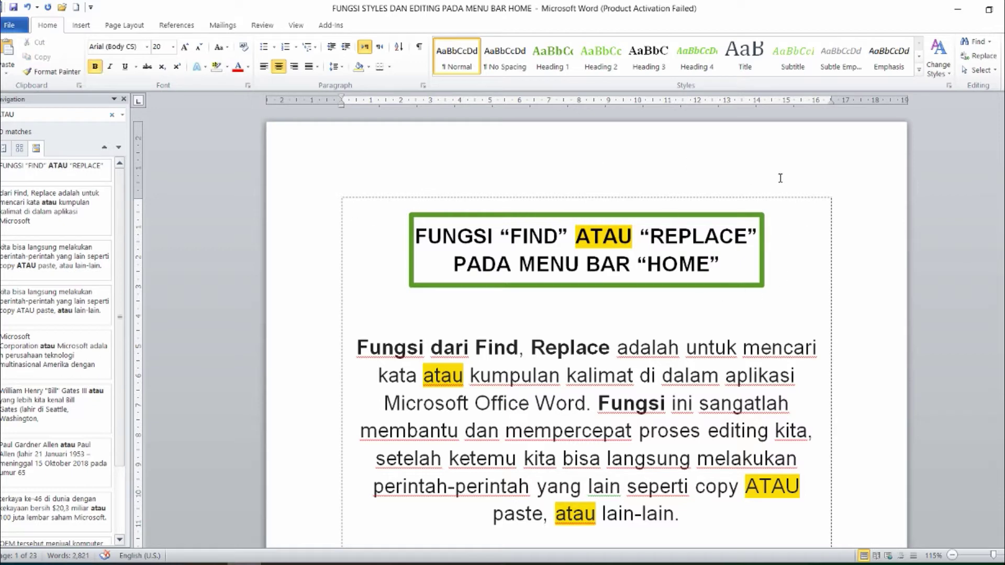
click(971, 56)
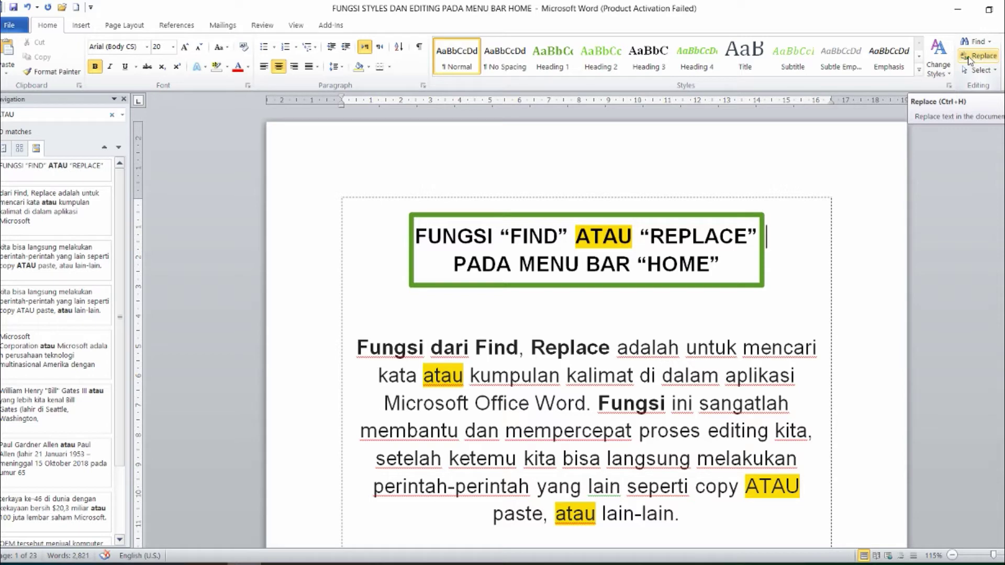
click(968, 60)
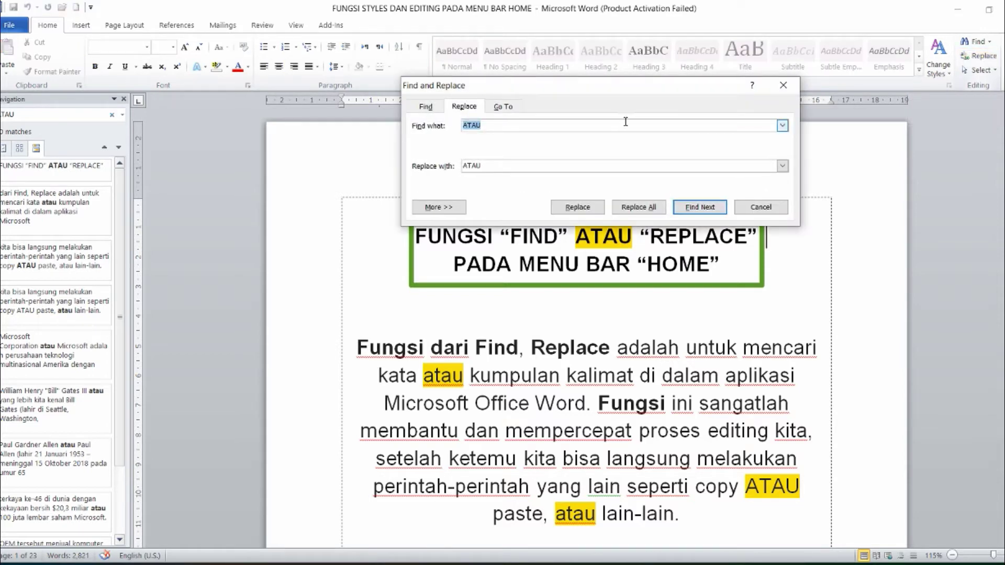
mouse_move(580, 90)
mouse_down()
mouse_move(630, 104)
mouse_move(713, 95)
mouse_up()
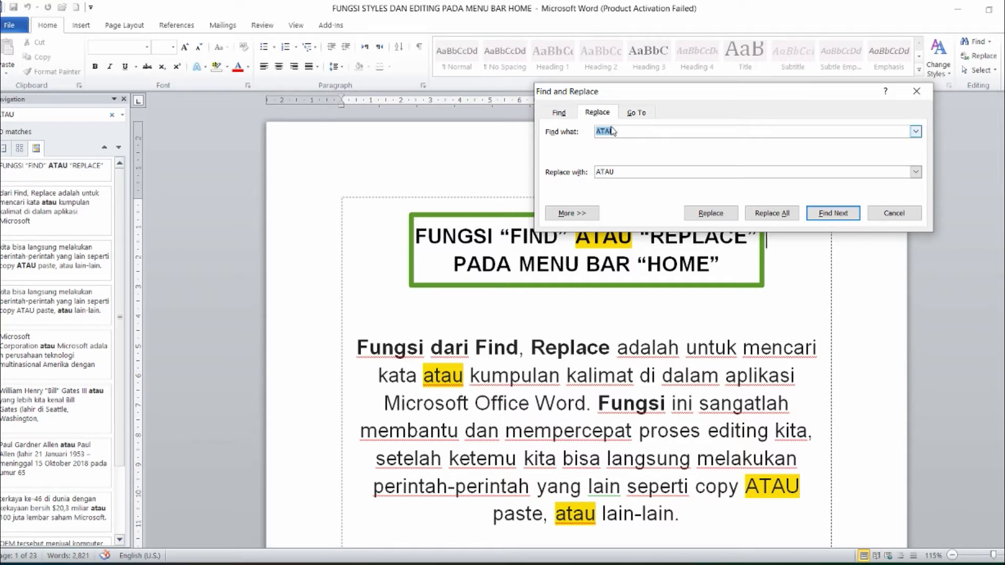
- Change the Replace with text from 'ATAU' to 'DAN' and shift the dialog further right
drag(625, 174, 599, 174)
text(DAN)
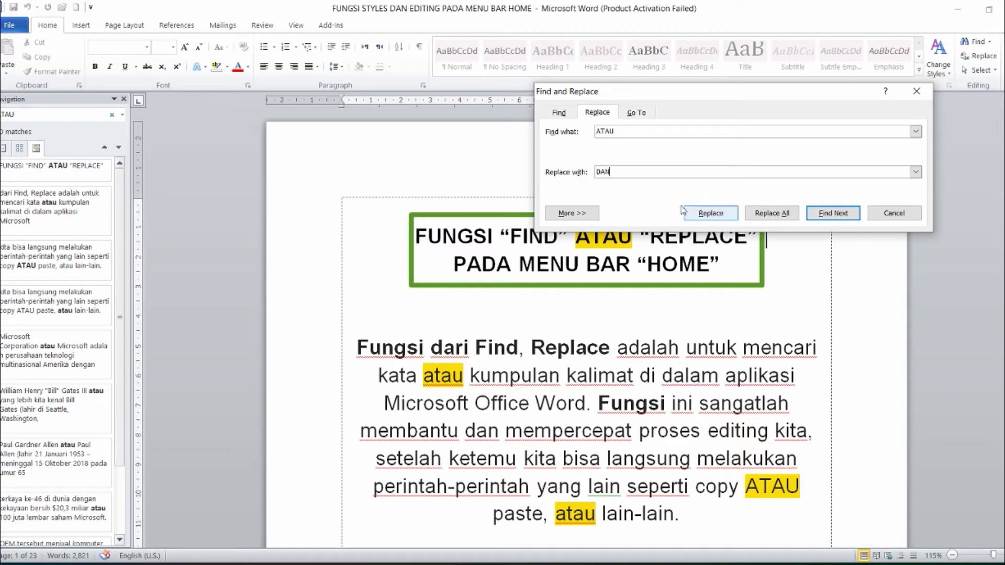
drag(635, 96, 703, 75)
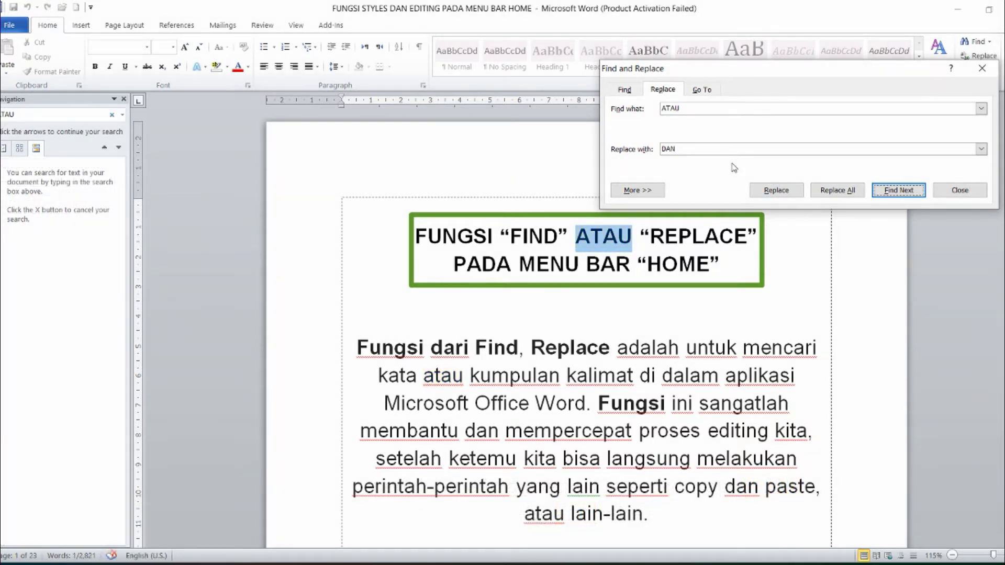
- Replace the title's ATAU and the second-line atau, then Replace All for 7 replacements
click(775, 190)
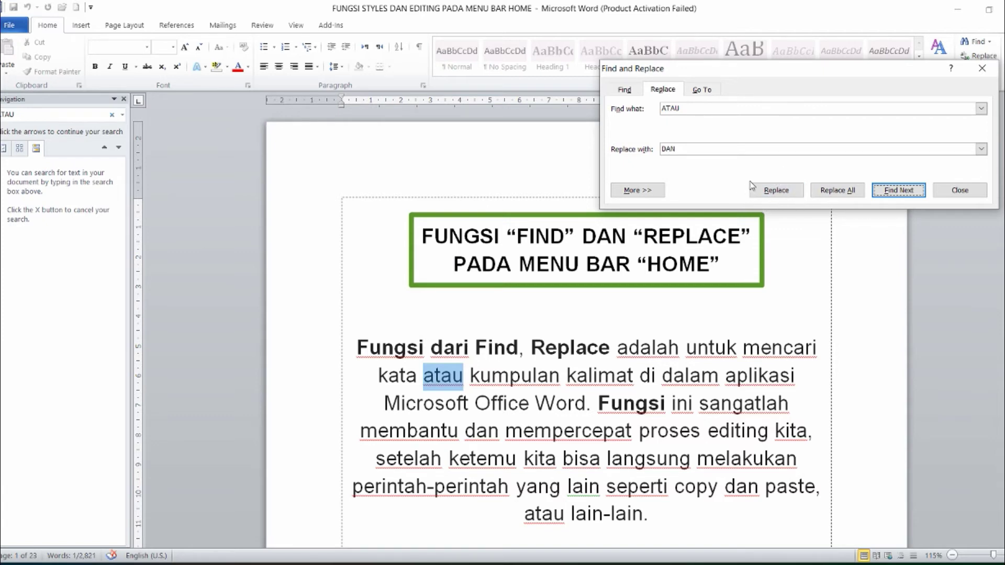
click(784, 194)
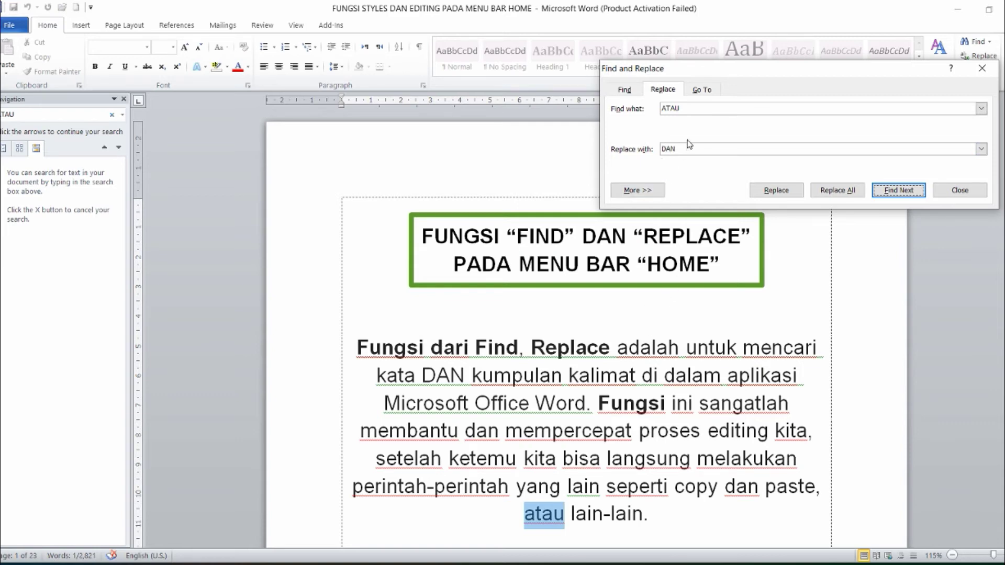
click(837, 191)
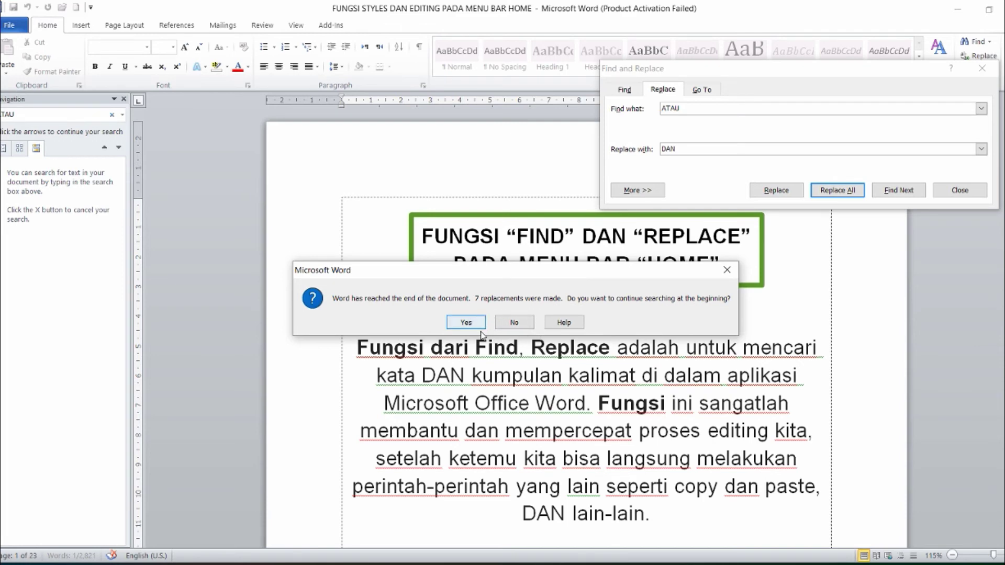
- Continue searching from the beginning and dismiss the 7-replacements message
click(458, 326)
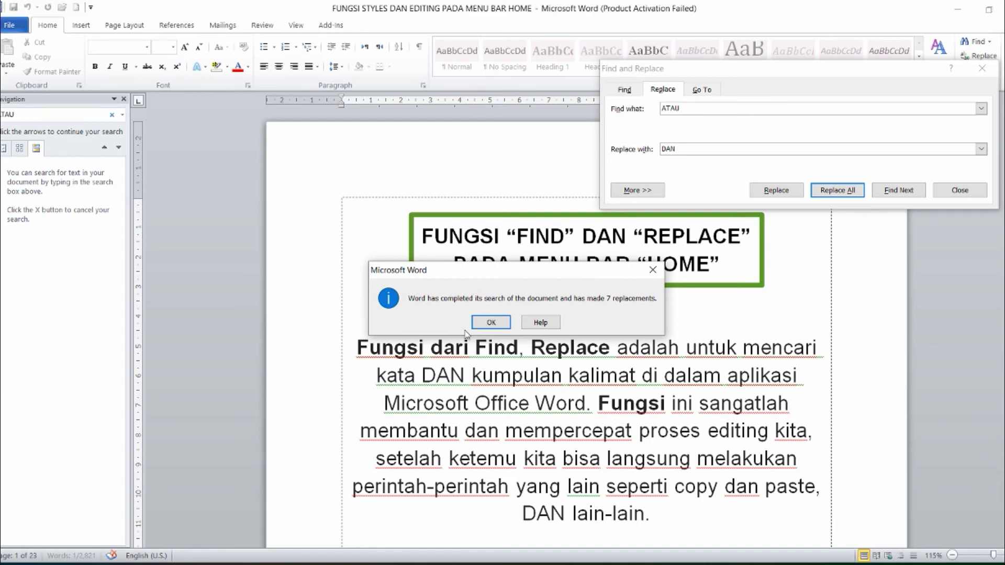
click(490, 322)
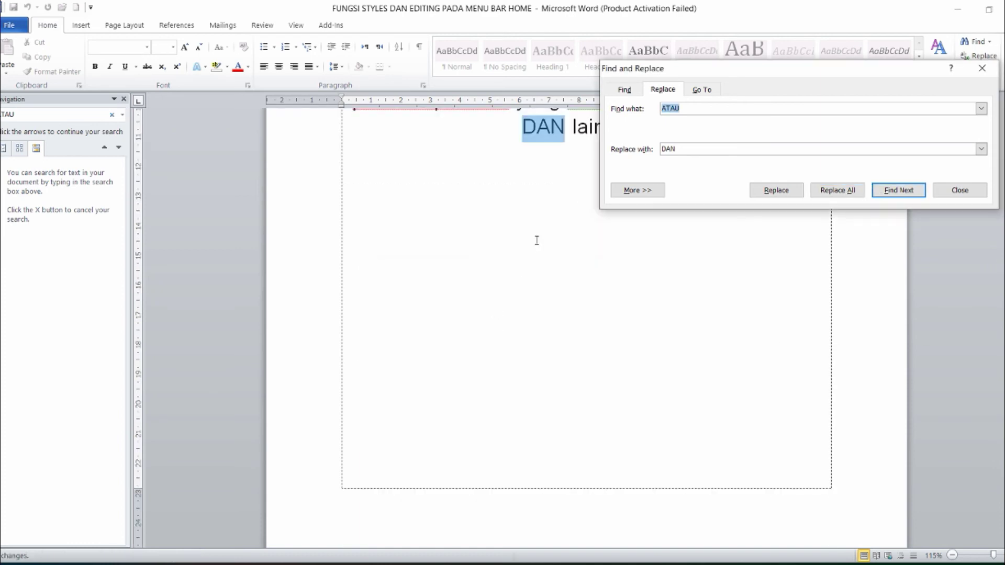
scroll(536, 240, up, 3)
scroll(559, 280, up, 3)
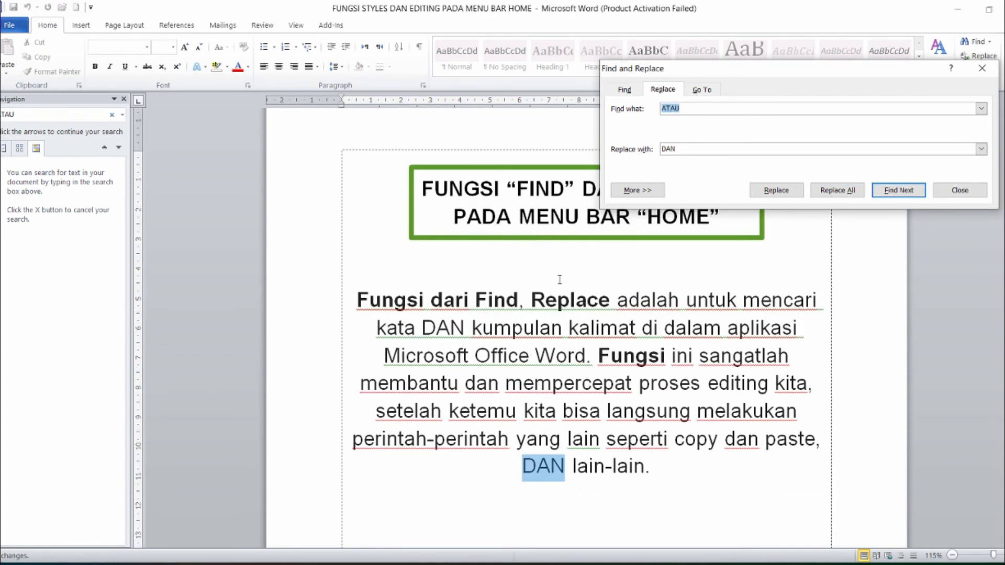
scroll(567, 314, up, 2)
scroll(567, 314, down, 1)
scroll(518, 348, down, 4)
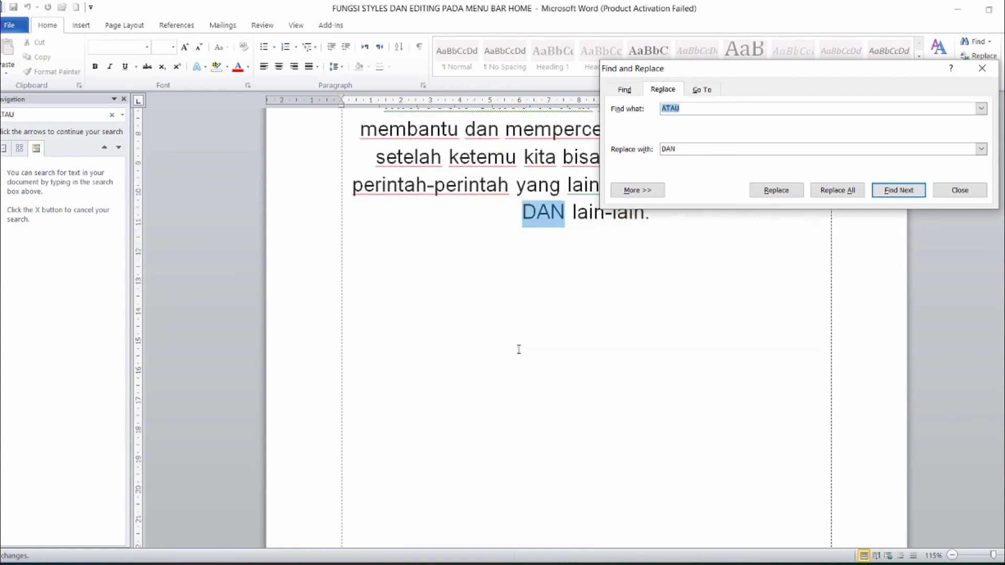
scroll(519, 351, down, 1)
scroll(518, 352, down, 3)
scroll(518, 351, down, 4)
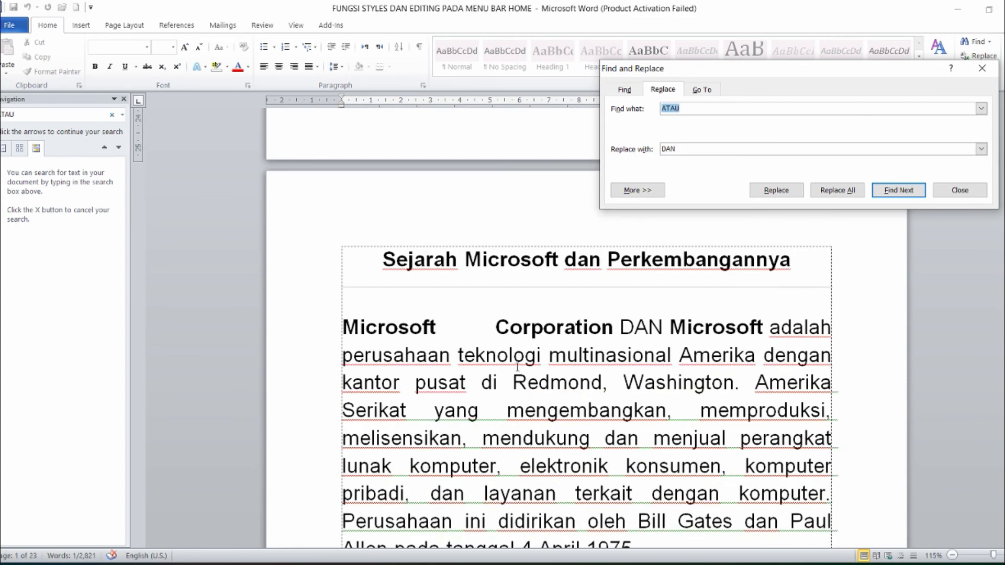
scroll(521, 361, down, 3)
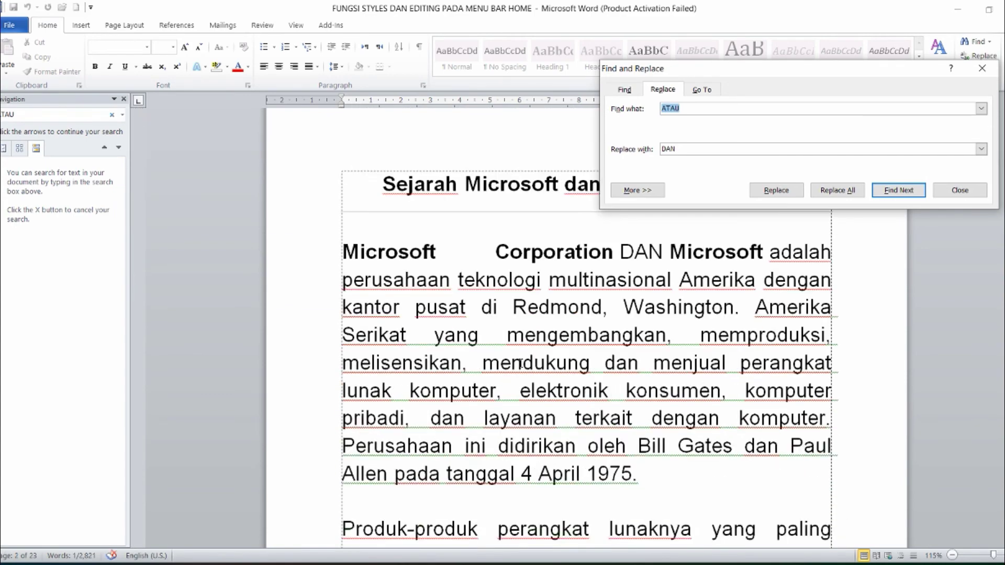
scroll(520, 362, down, 3)
scroll(521, 363, down, 3)
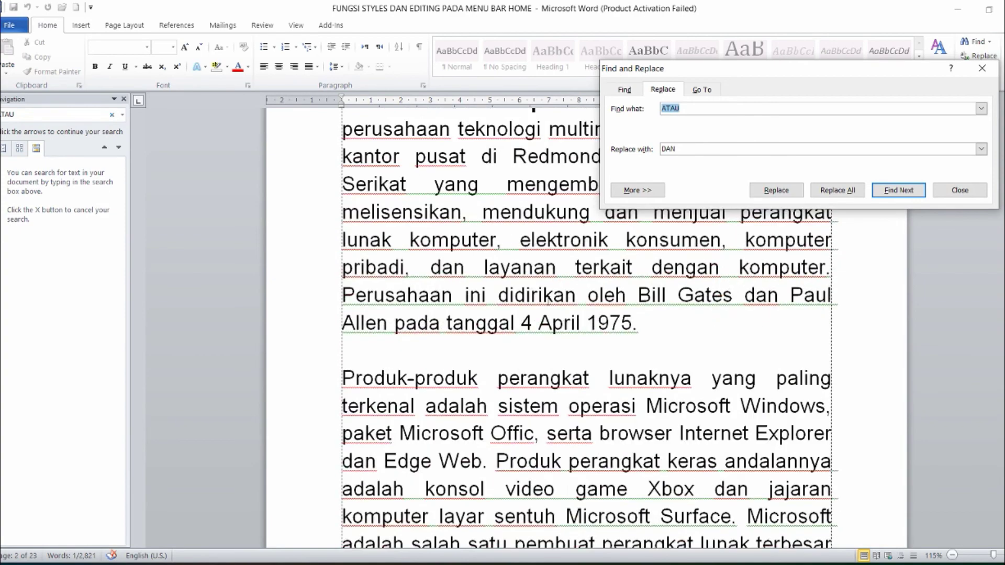
scroll(552, 291, up, 3)
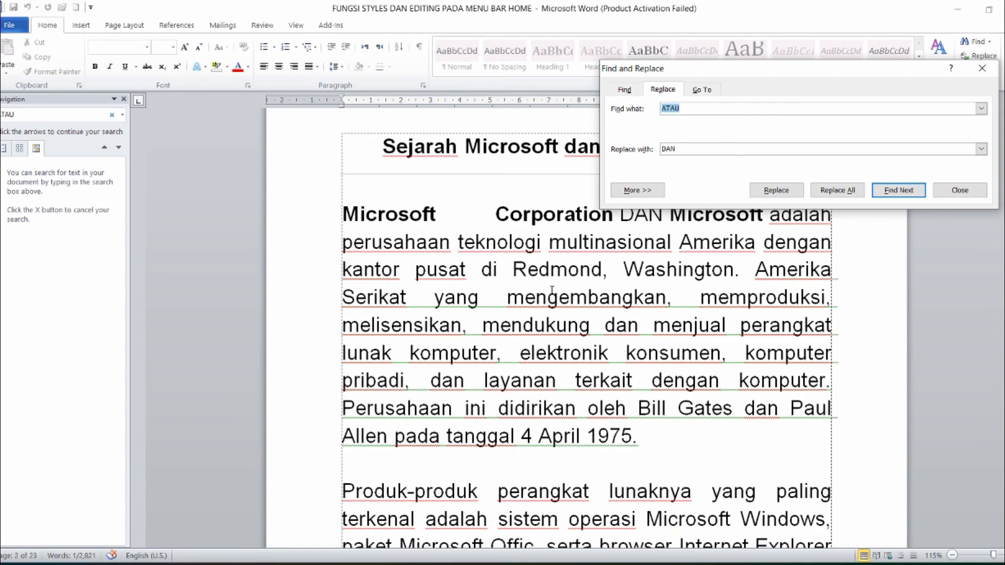
scroll(552, 290, up, 13)
scroll(552, 290, up, 6)
scroll(552, 290, up, 12)
scroll(551, 290, up, 5)
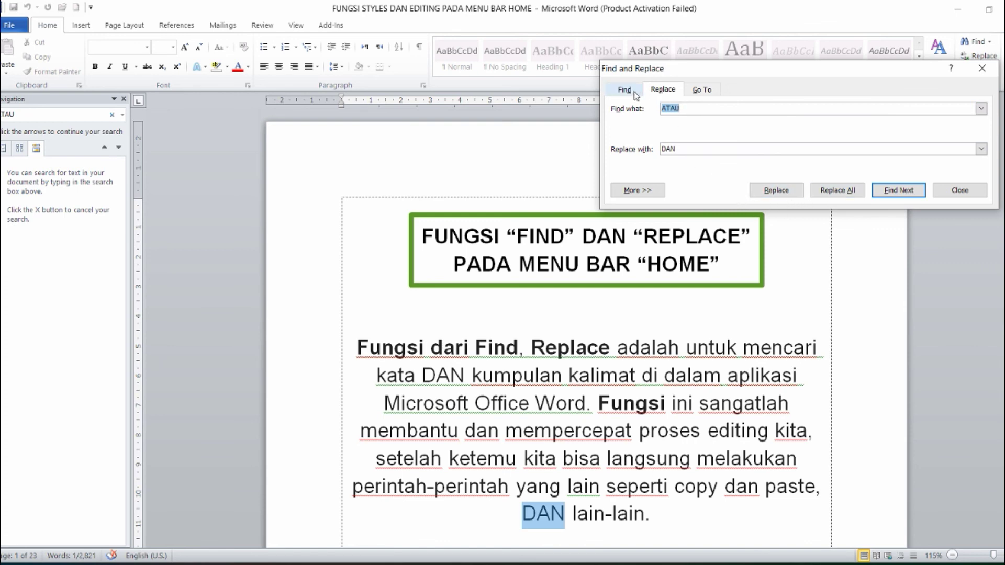
- Close the Find and Replace dialog, leaving the document ending in 'DAN lain-lain'
click(970, 192)
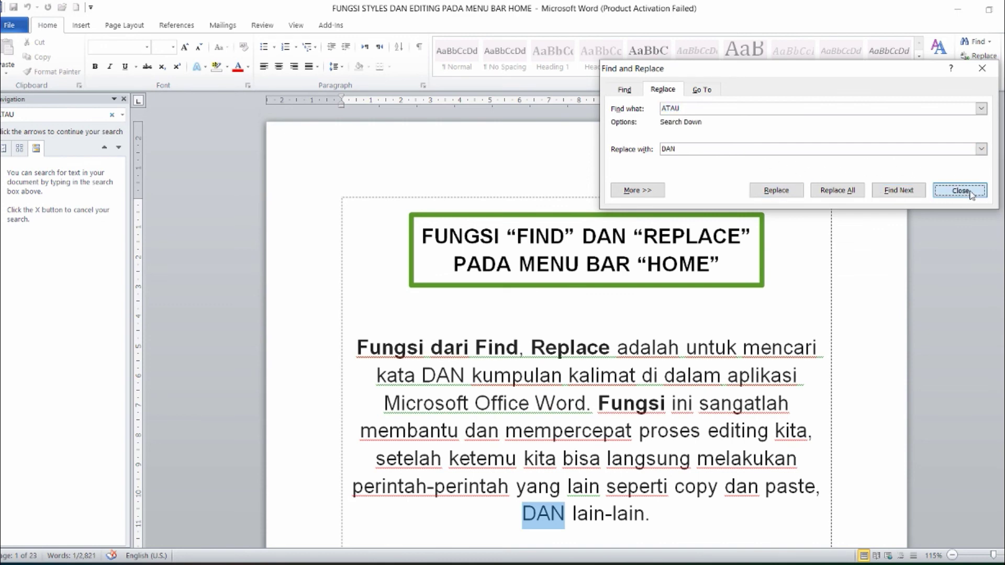